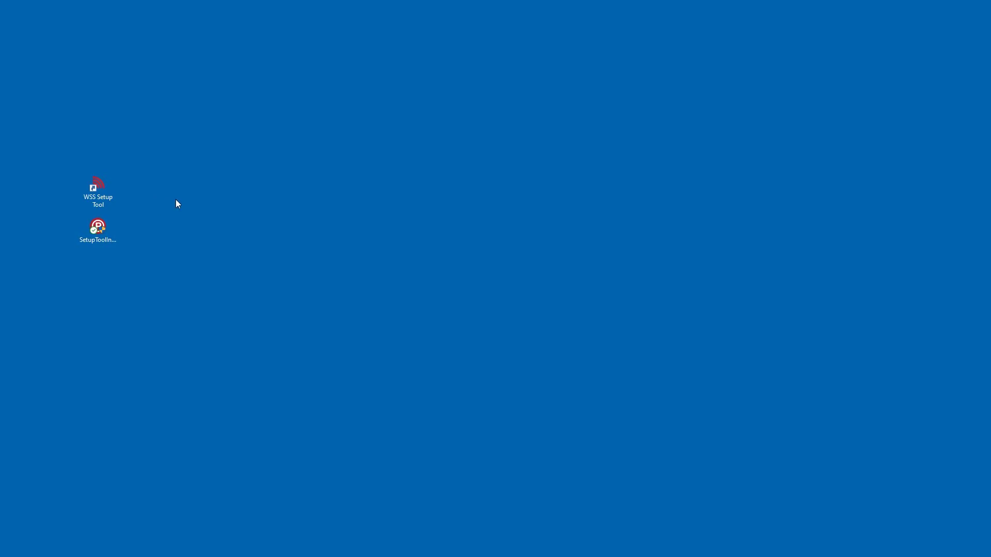
Launch the WSS Setup Tool and reach the SNAP Stick Setup dialog reporting the stick ready
double_click(106, 186)
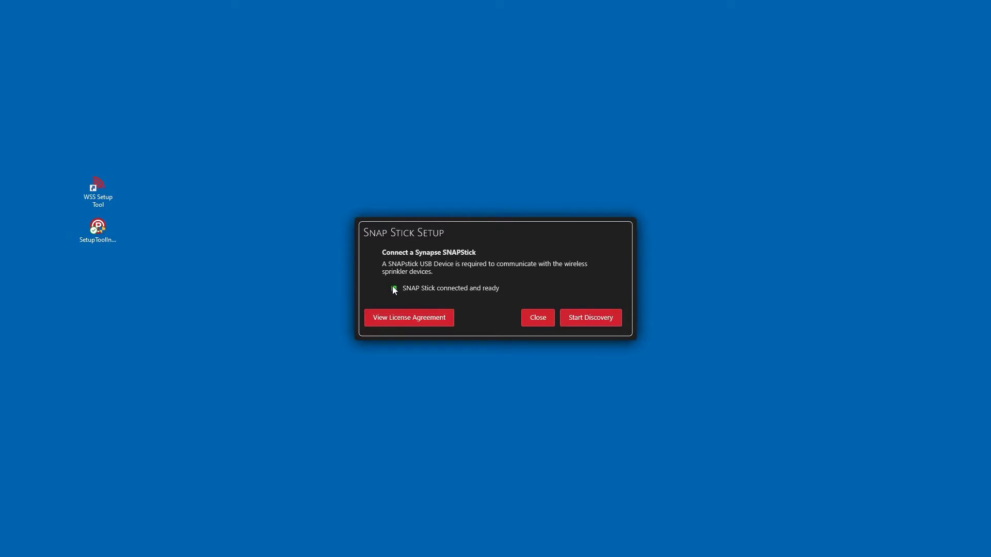
Discover WRXR, WR and WTXM, refresh the device list, and request Setup Mode
left_click(588, 320)
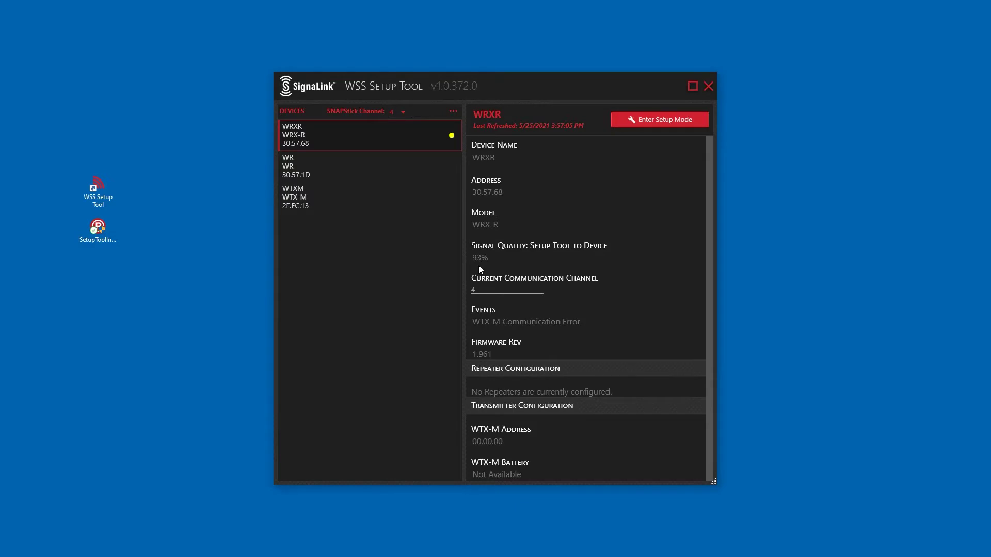
left_click(454, 112)
left_click(469, 135)
left_click(674, 120)
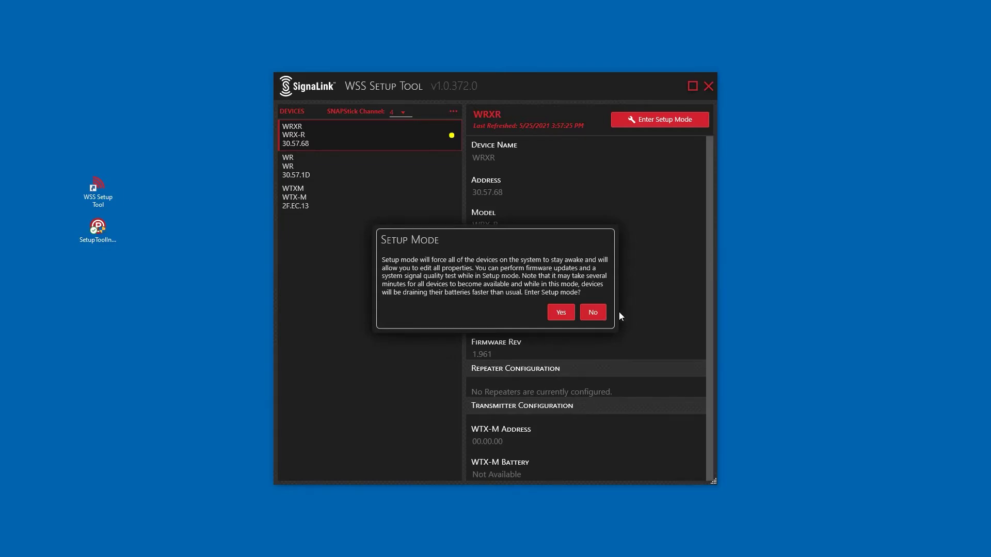
Confirm entering Setup Mode so WRXR's fields become editable
left_click(561, 312)
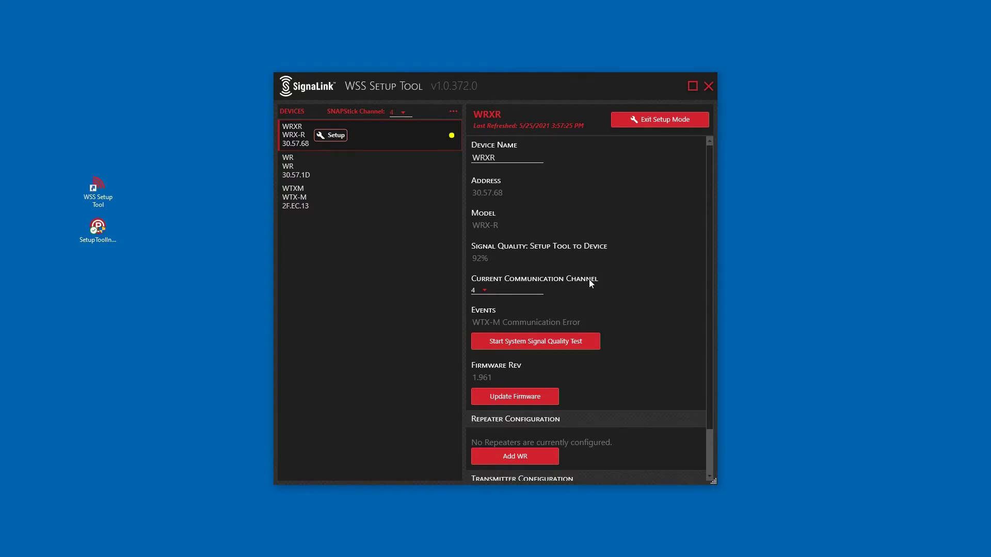
scroll(639, 290, "down", 3)
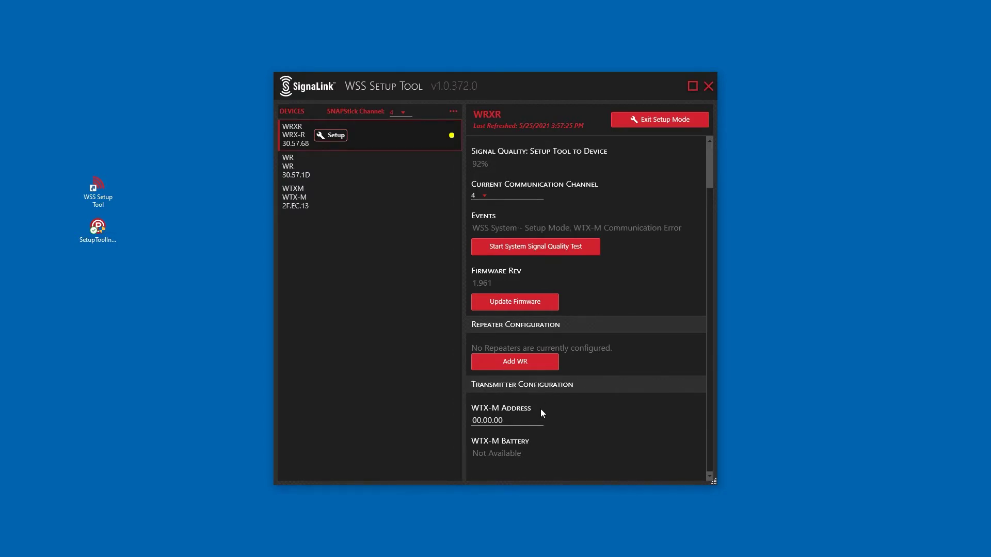
Replace the WTX-M Address with 2F.EC.13 and confirm the change
left_click(531, 425)
left_click(515, 425)
type("2F.EC.13")
key("Return")
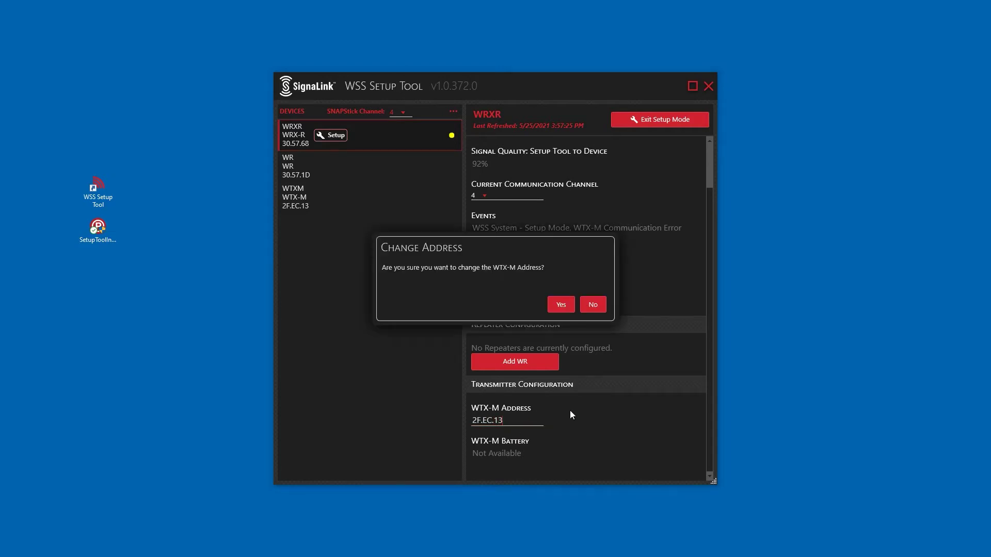
left_click(561, 305)
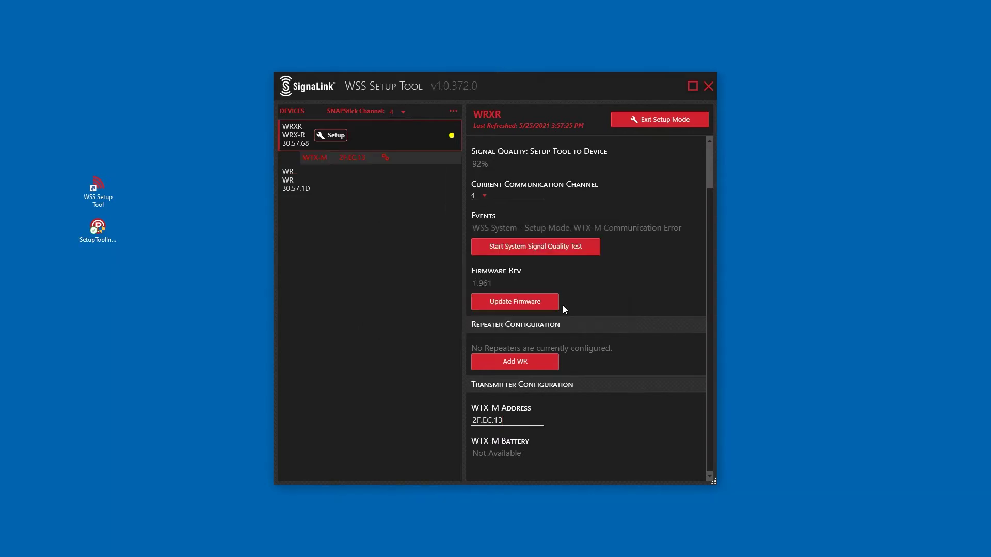
Set WTXM's WRX-R Address to 30.57.68, confirm, and go back to WRXR
left_click(415, 163)
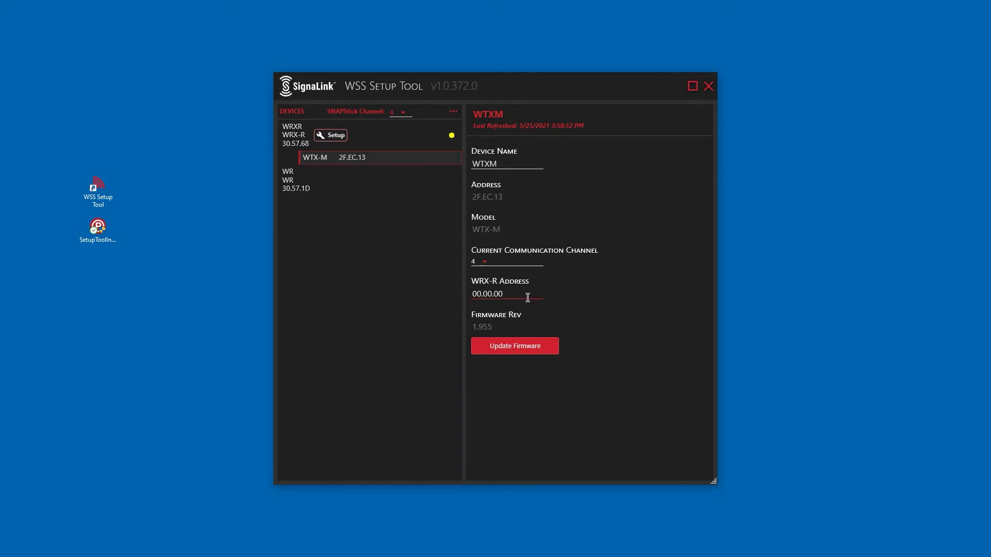
double_click(527, 298)
type("30.57.68")
key("Return")
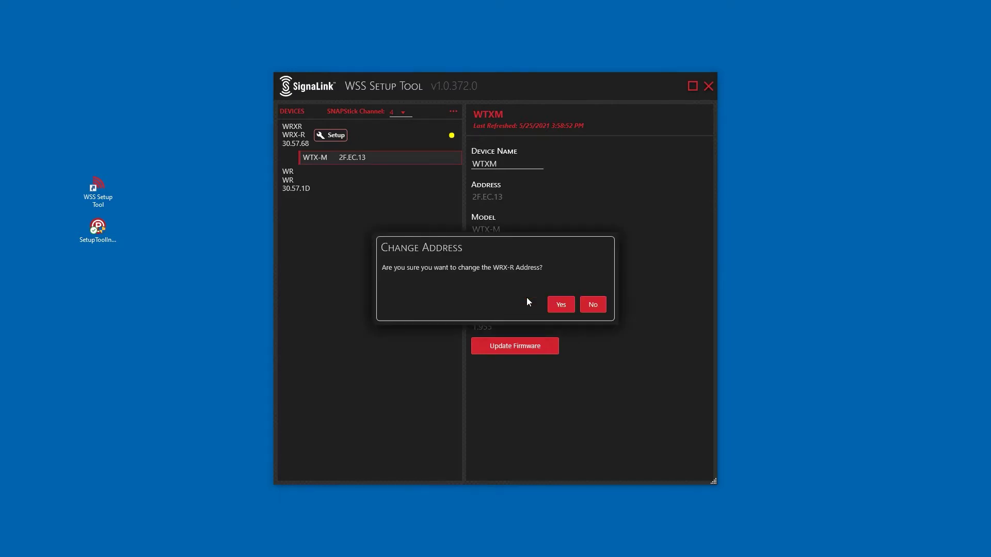
left_click(562, 307)
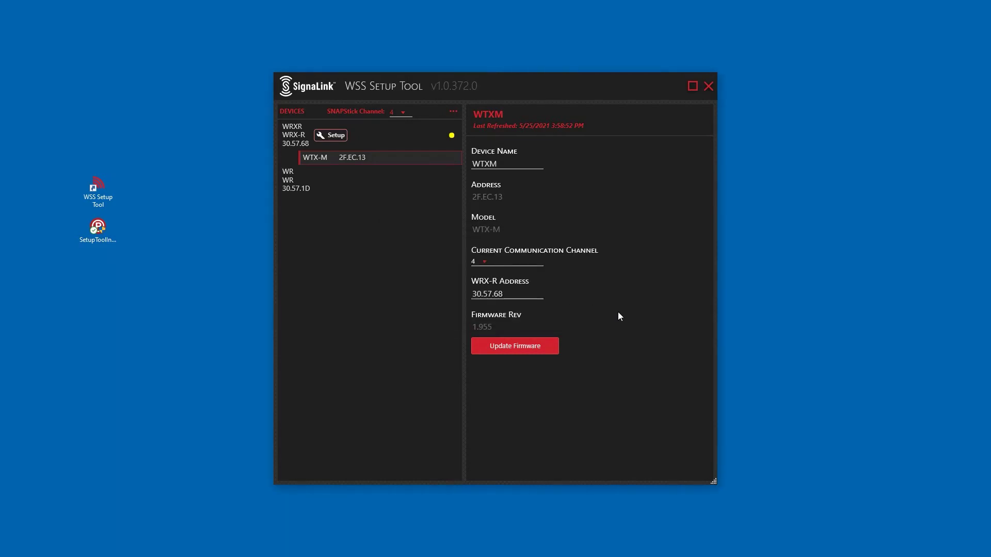
left_click(396, 141)
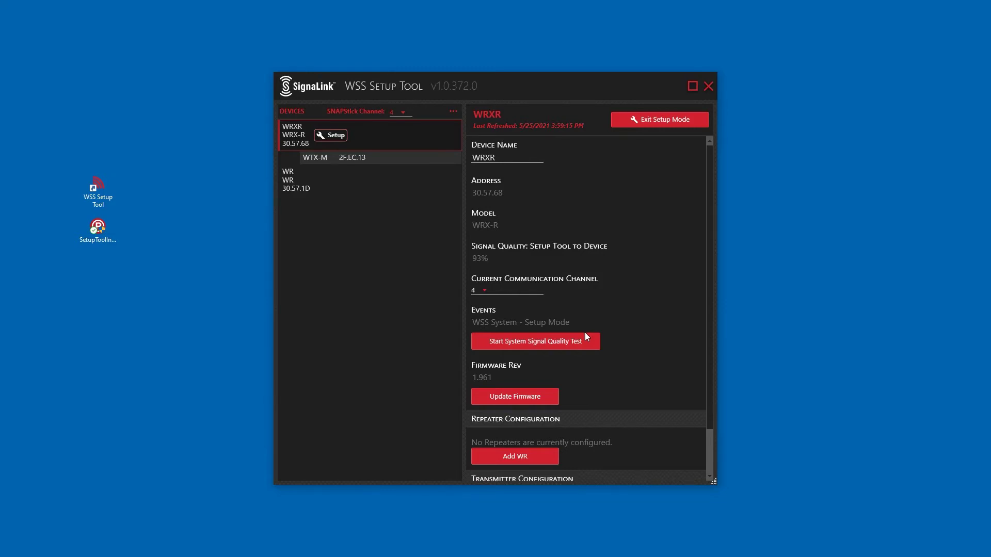
Run the signal quality test, getting green 86% WRX-R to WTX-M links, then exit it
left_click(586, 338)
left_click(558, 339)
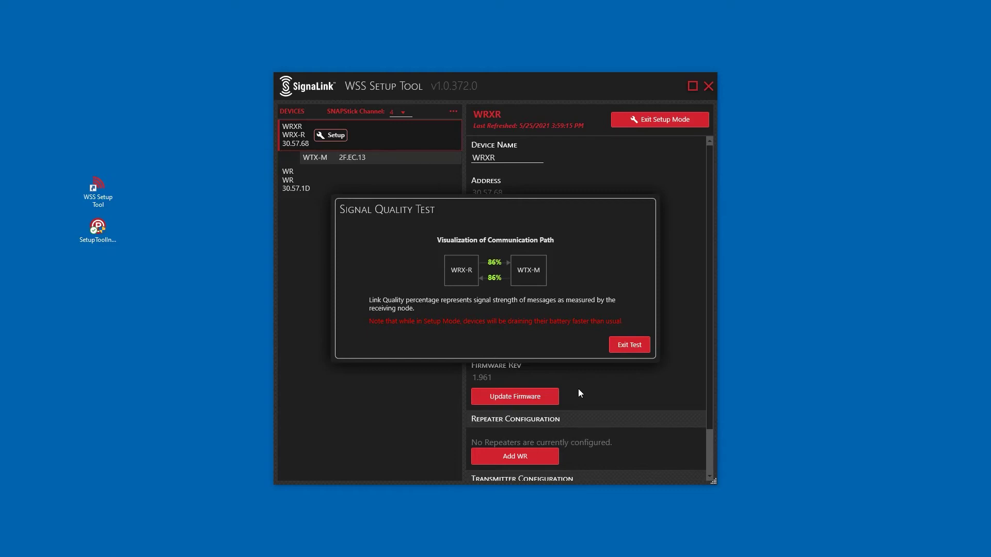
left_click(637, 346)
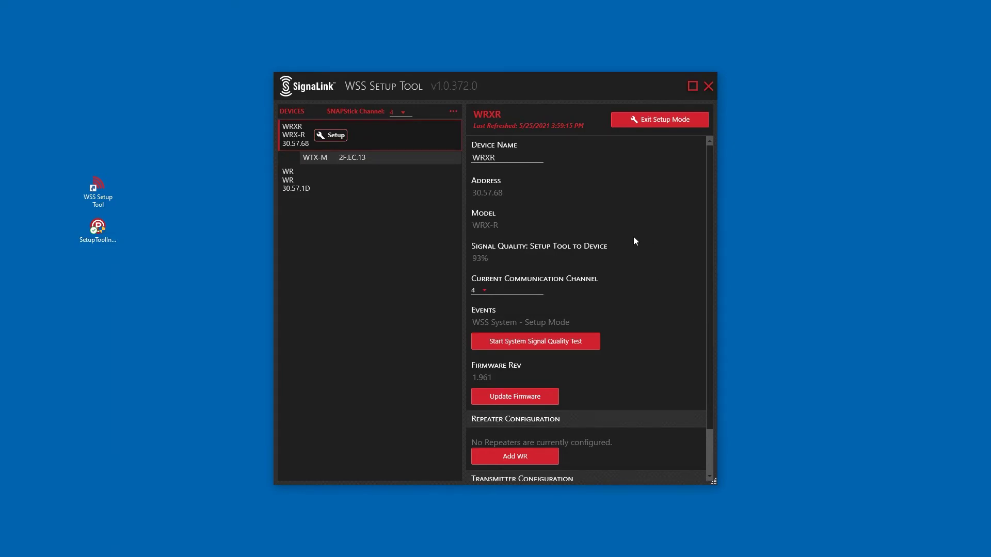
Exit Setup Mode with confirmation, then rerun the signal test showing red 47% and 46% links
left_click(671, 122)
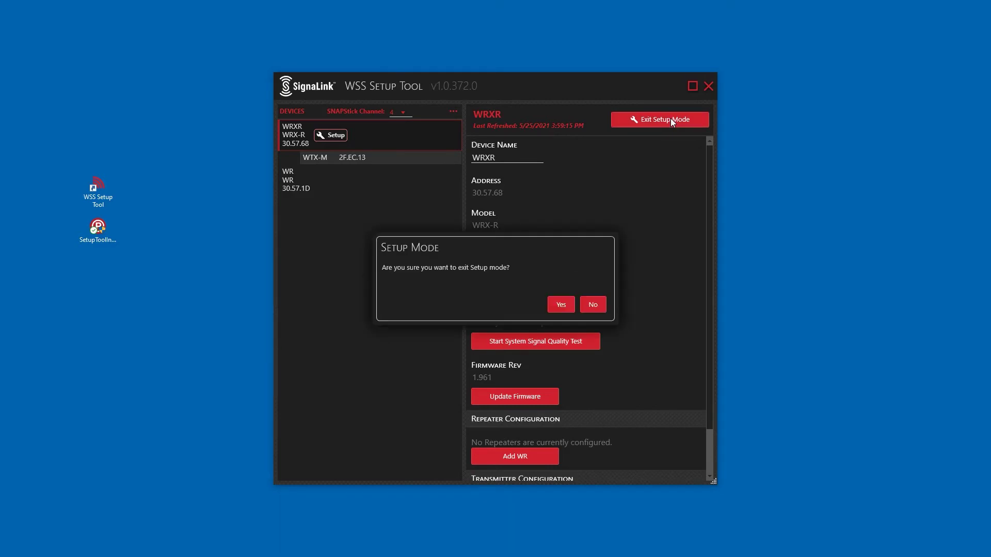
left_click(559, 309)
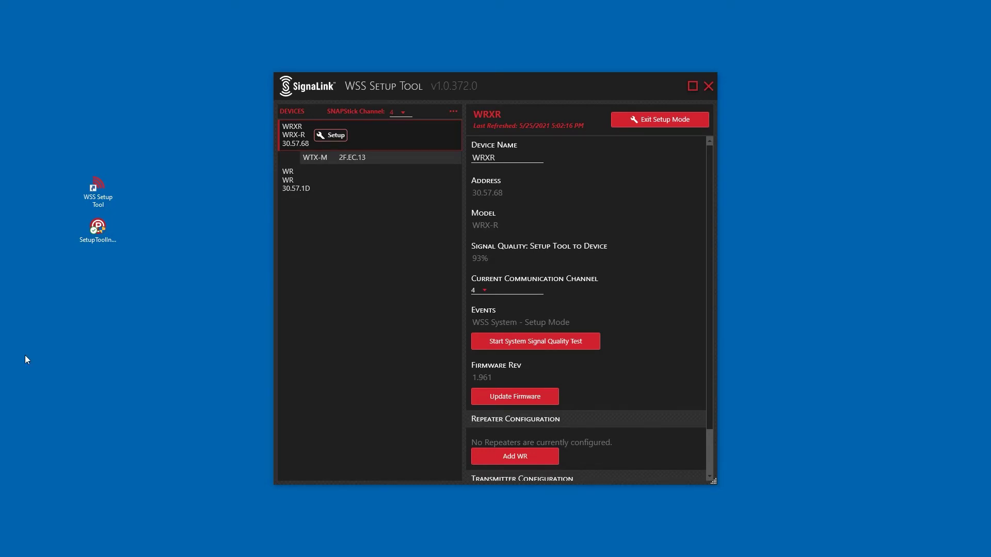
left_click(562, 347)
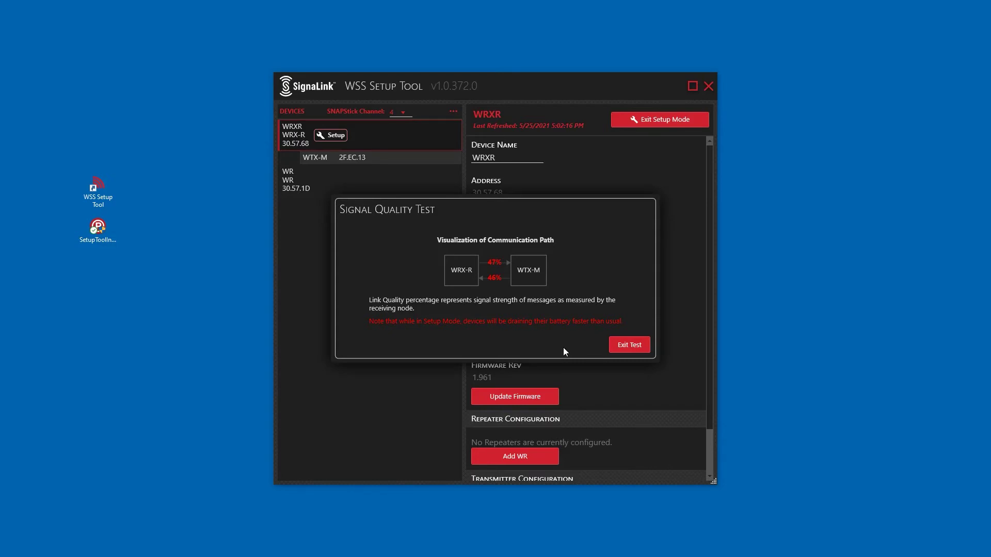
Close the weak test results and add repeater WR1 at 30.57.1D, then select it
left_click(647, 350)
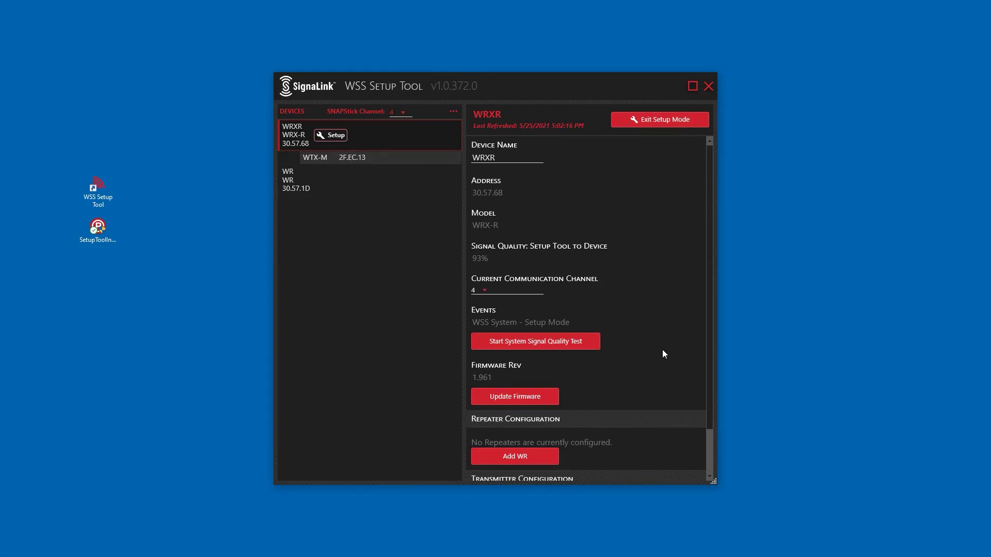
scroll(665, 349, "down", 2)
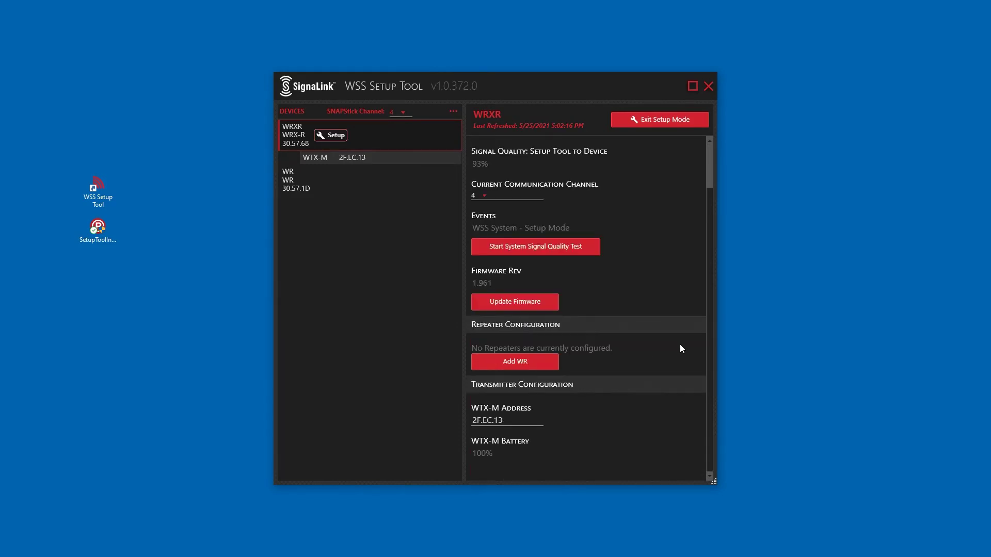
left_click(542, 366)
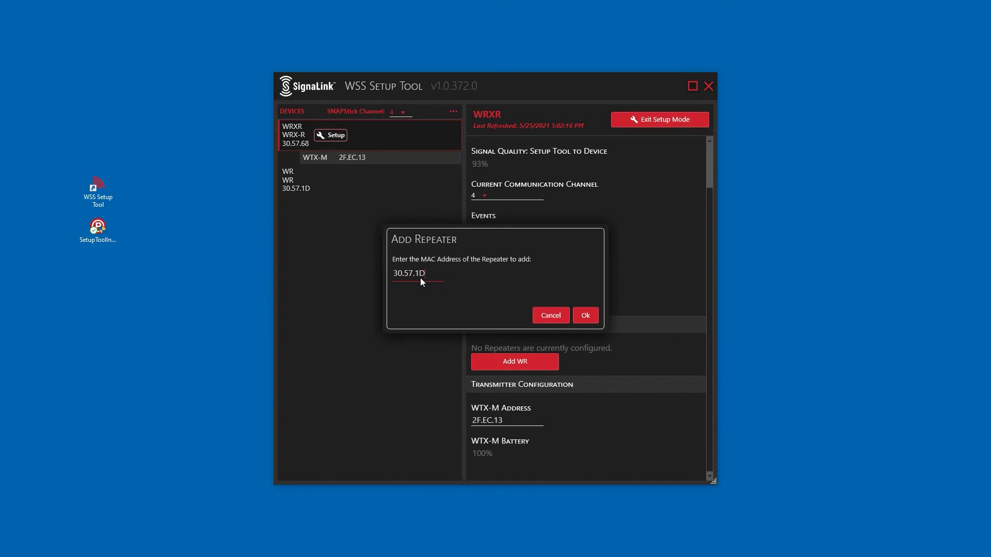
left_click(584, 316)
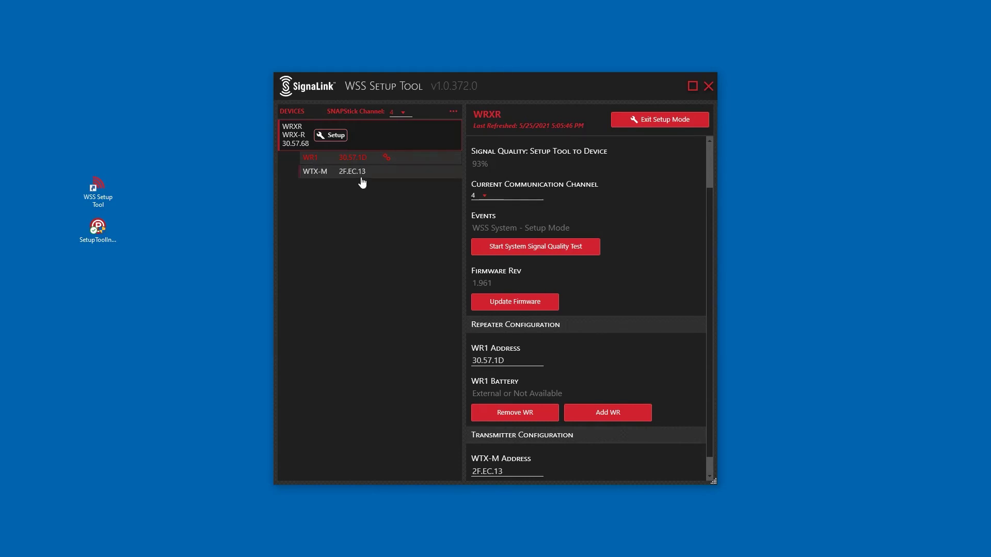
left_click(365, 160)
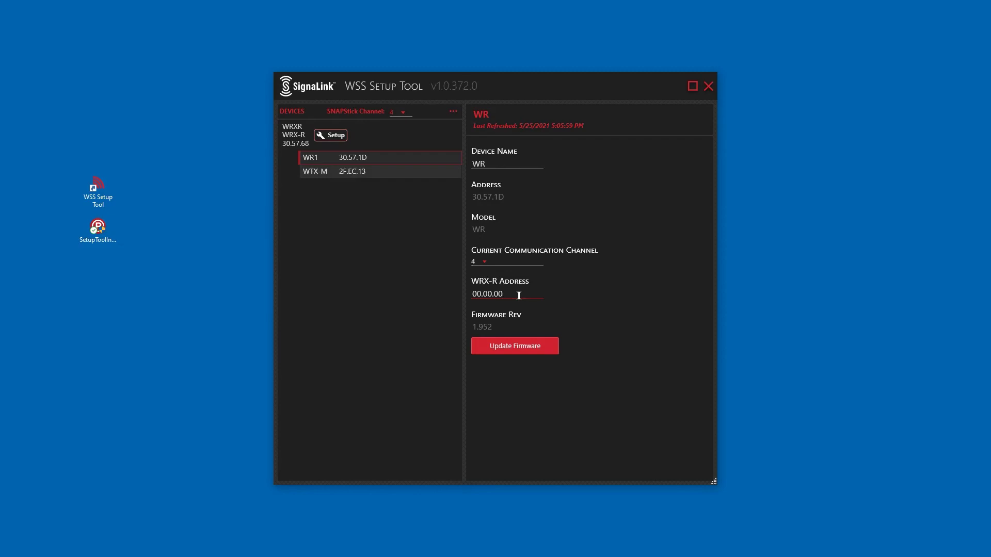
Set WR1's WRX-R Address to 30.57.68, confirm, and return to WRXR's details
double_click(519, 295)
type("30.57.68")
key("Return")
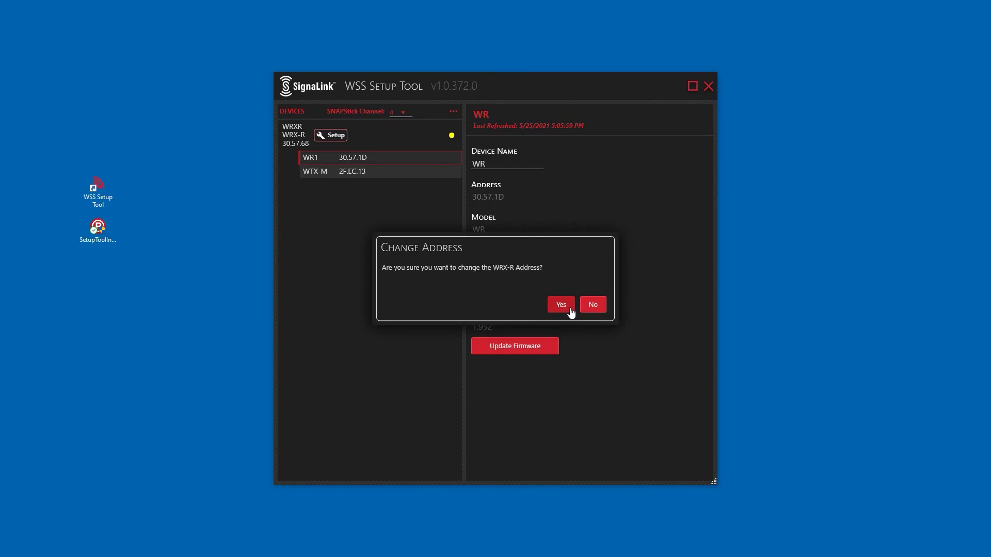
left_click(571, 311)
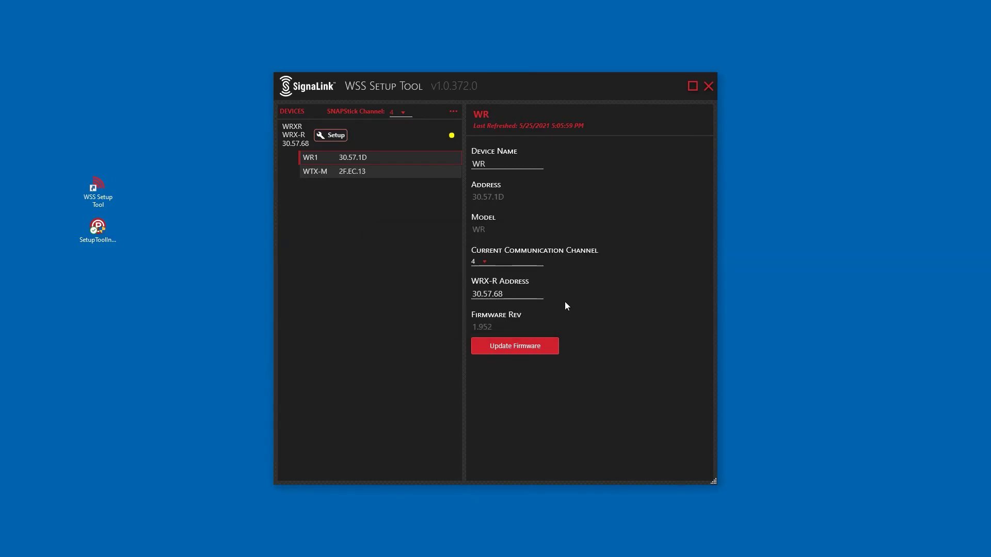
left_click(392, 146)
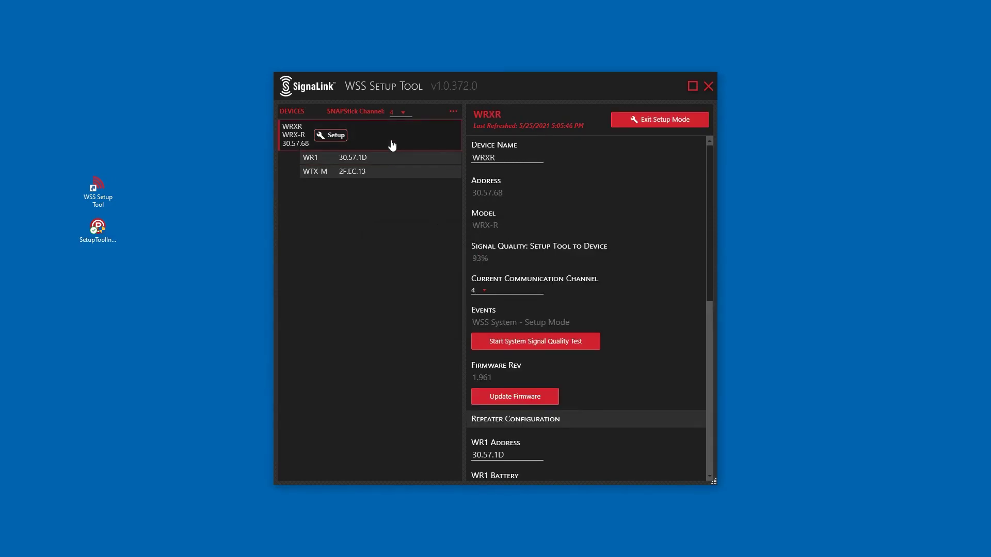
Test the repeater path, getting green 77%, 68% and 67% links, then request leaving Setup Mode
left_click(535, 342)
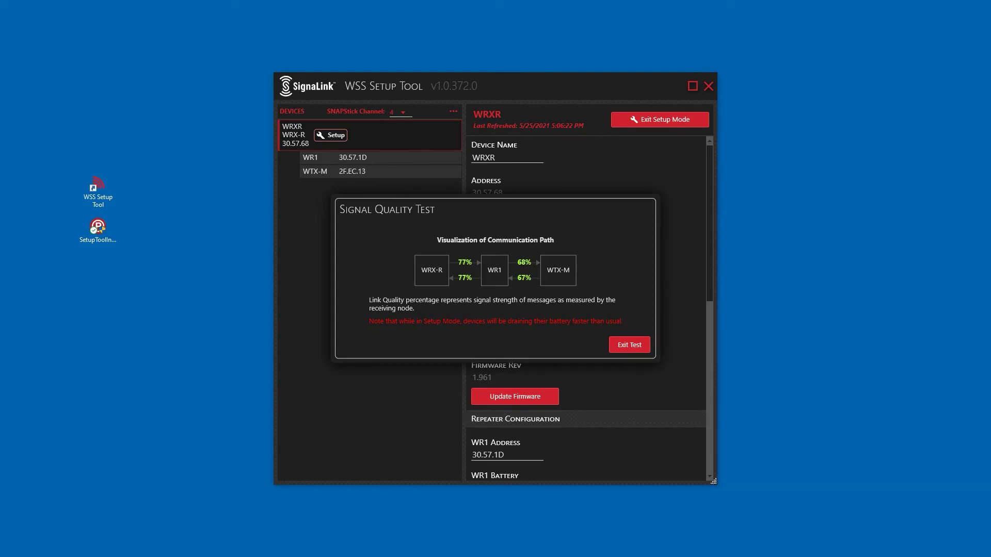
left_click(642, 348)
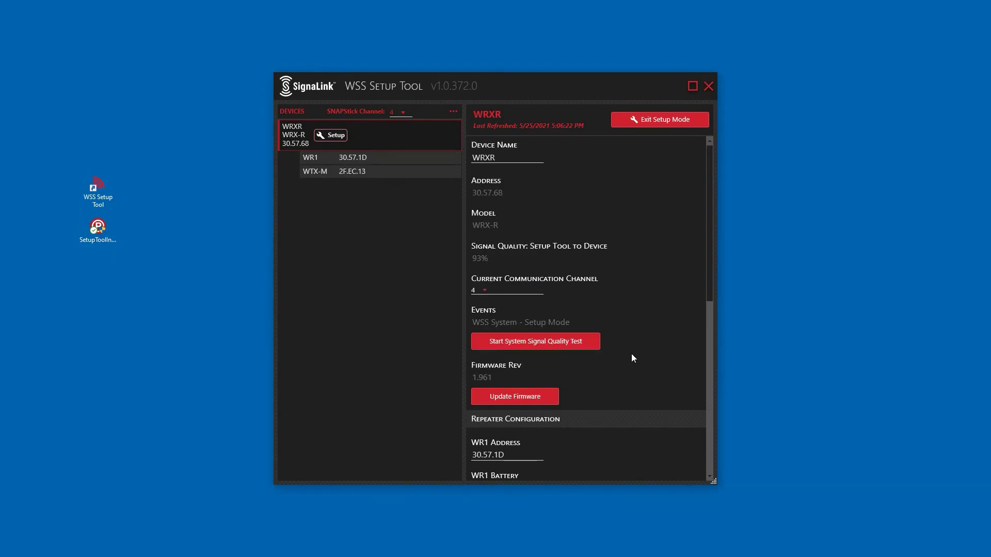
left_click(669, 125)
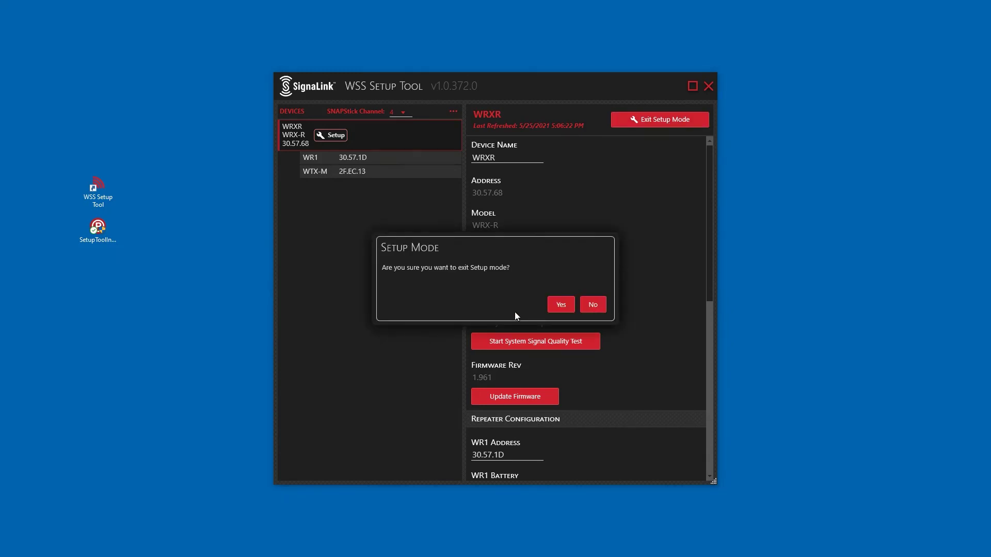